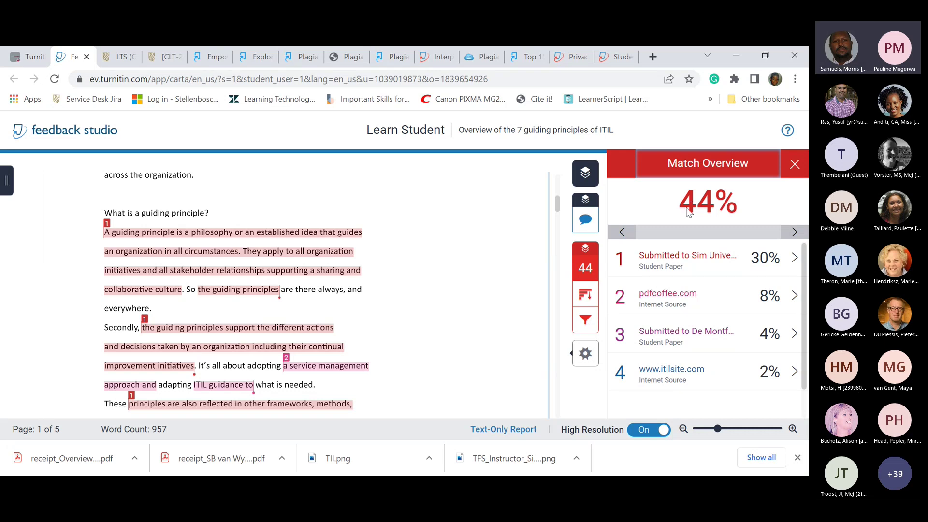
pyautogui.scroll(-1, 724, 272)
pyautogui.scroll(1, 724, 274)
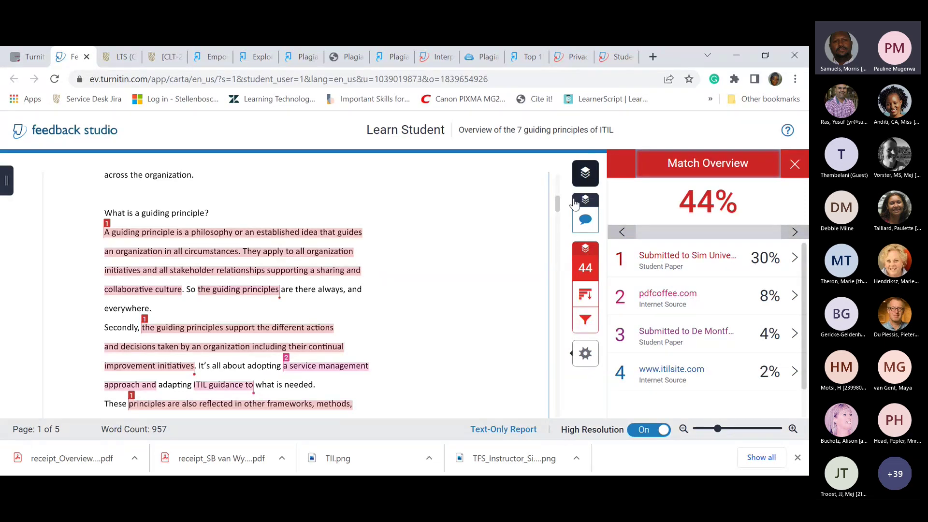
# Exclude sources below 1% from the similarity report, apply the filter and look through the match list
pyautogui.click(585, 322)
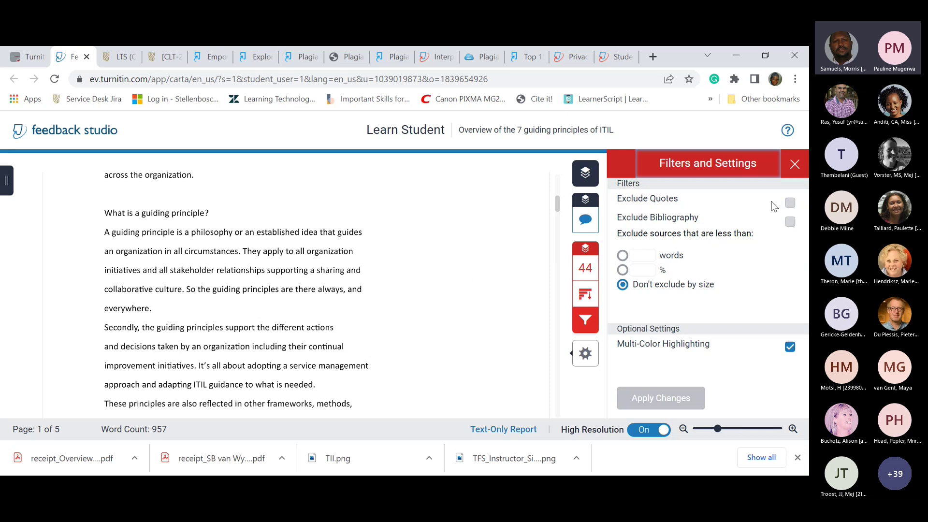
pyautogui.click(789, 204)
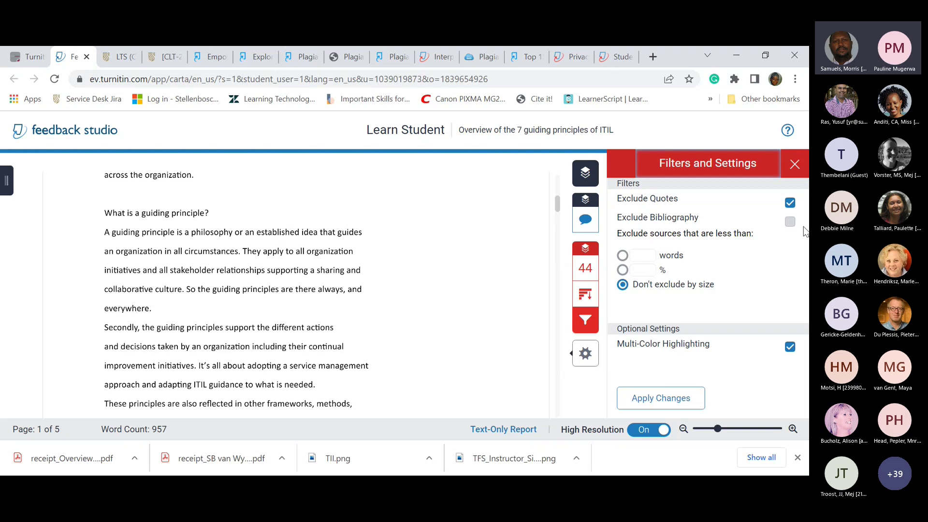
pyautogui.click(789, 221)
pyautogui.click(641, 255)
pyautogui.write('1')
pyautogui.click(646, 270)
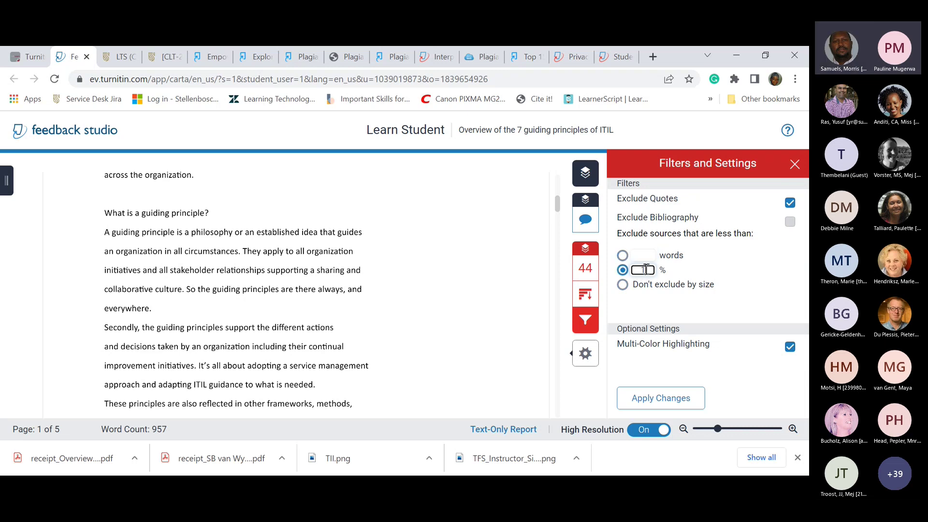
pyautogui.write('1')
pyautogui.click(790, 203)
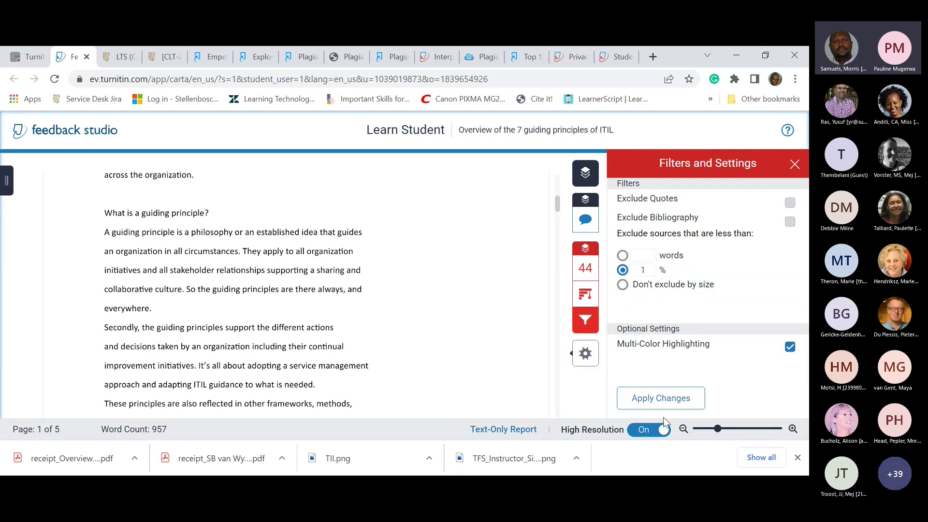
pyautogui.click(661, 398)
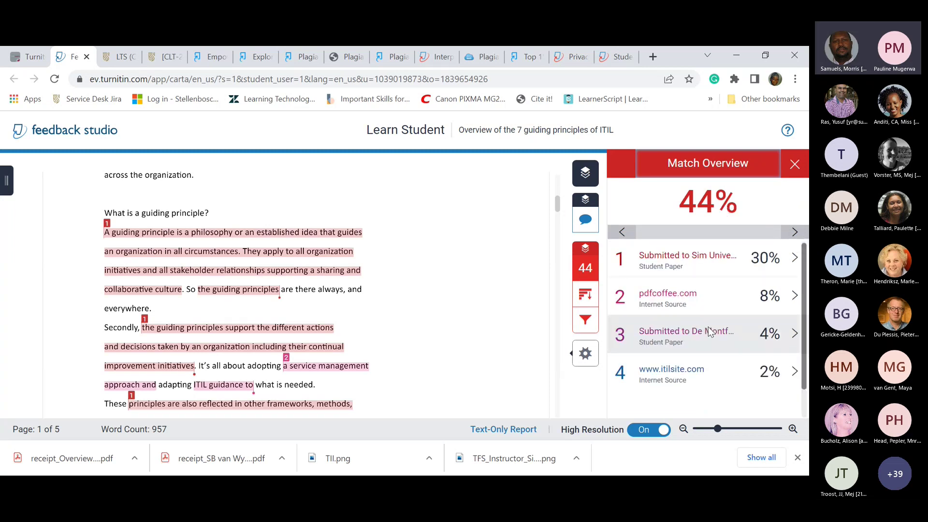
pyautogui.scroll(-1, 735, 329)
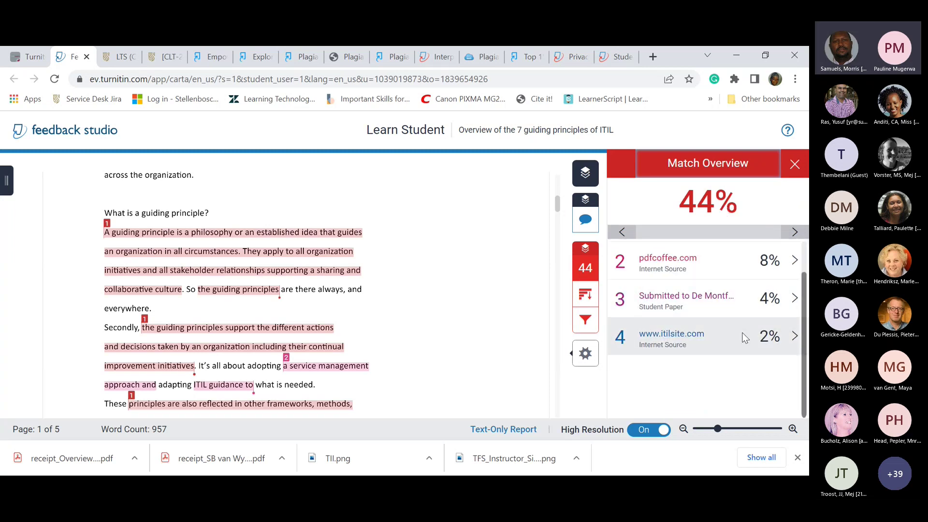
pyautogui.scroll(1, 744, 337)
# Raise the source exclusion threshold to 2% in the similarity filters and apply the change
pyautogui.moveTo(585, 353)
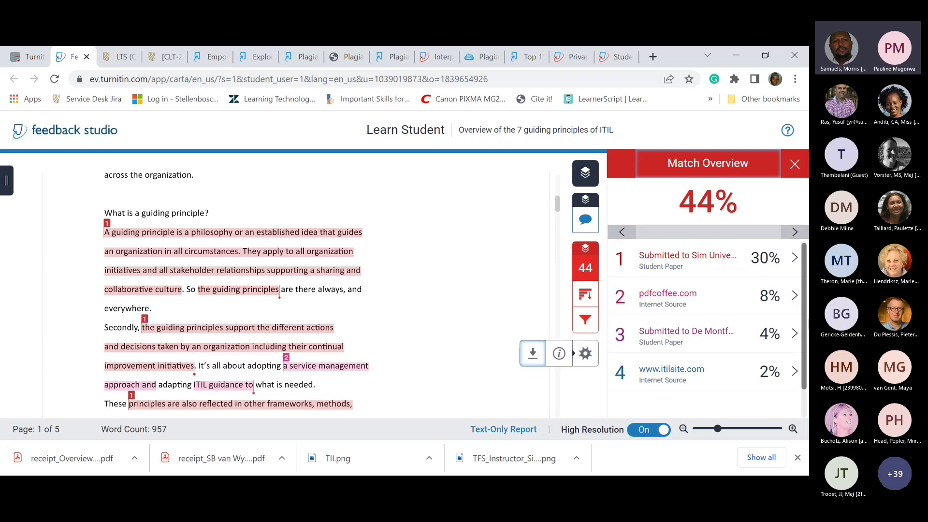
pyautogui.click(588, 323)
pyautogui.doubleClick(637, 269)
pyautogui.write('2')
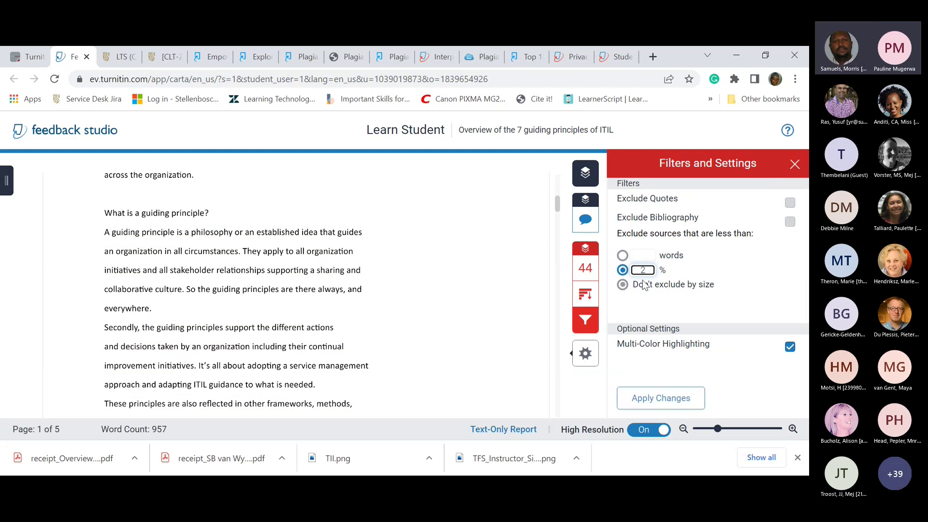
pyautogui.click(666, 398)
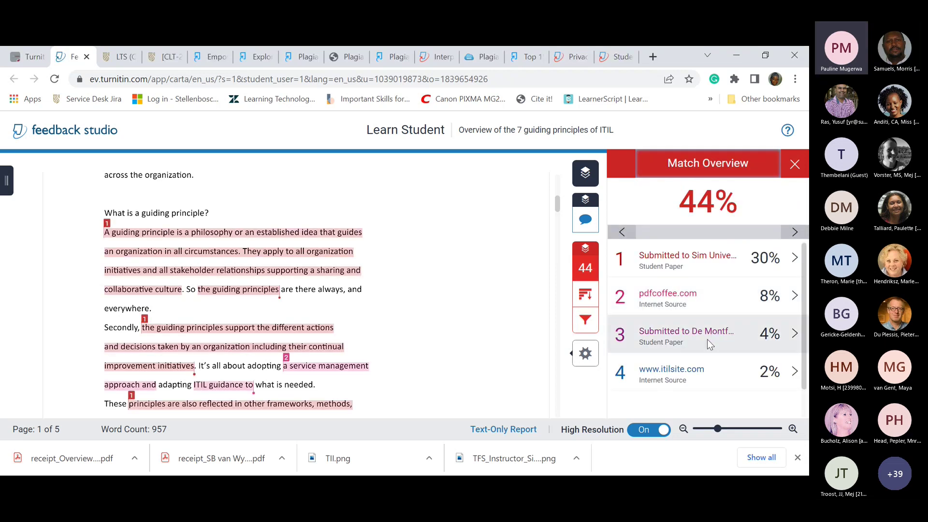
# Set the similarity filter to exclude sources that are less than 3% and apply it
pyautogui.click(585, 319)
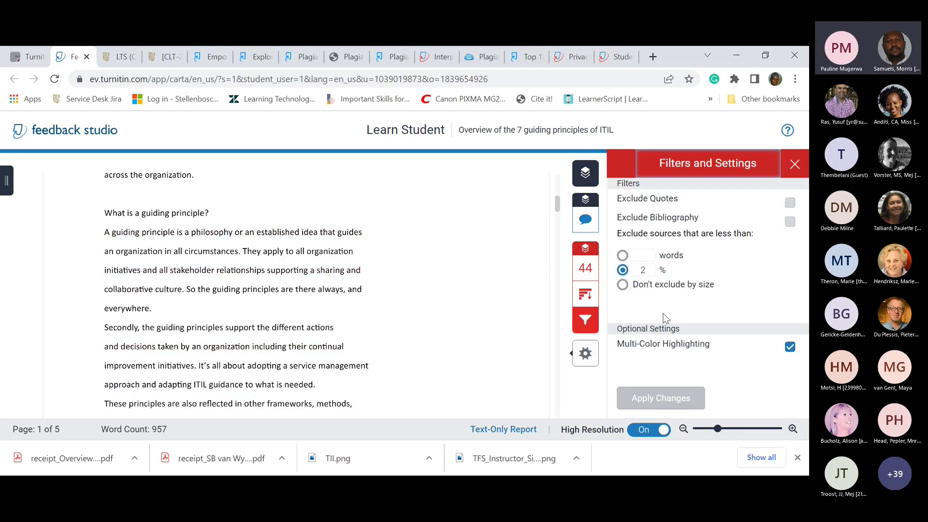
pyautogui.doubleClick(642, 269)
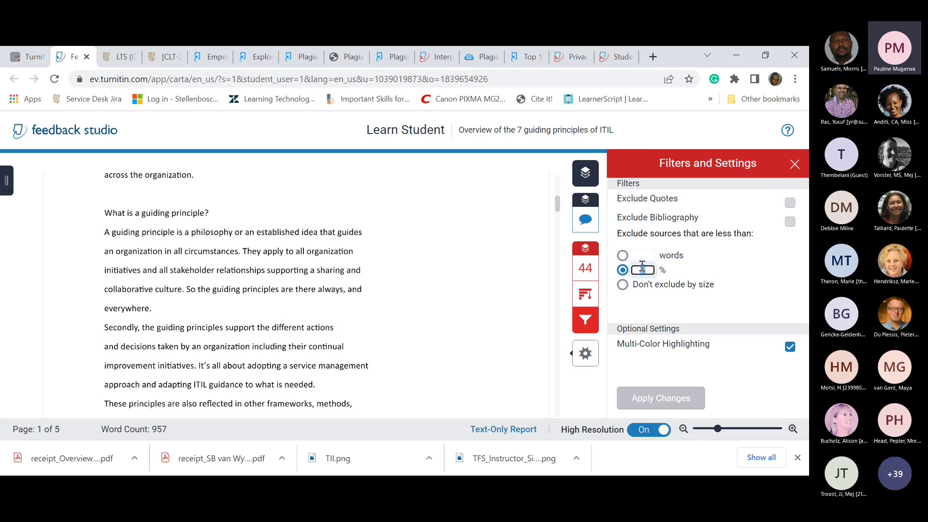
pyautogui.write('3')
pyautogui.click(662, 397)
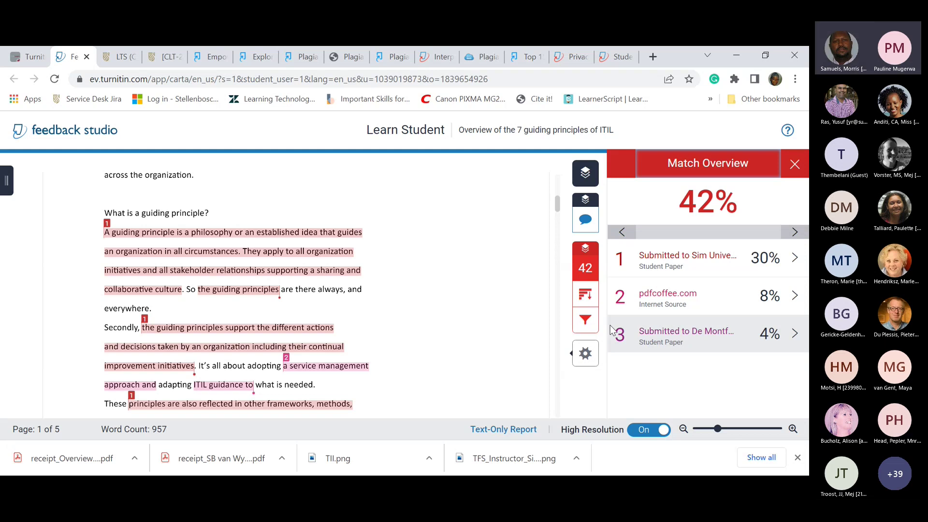
# Open the match breakdown of the top Sim University source and inspect its 20%, 8%, 7% and 6% student papers
pyautogui.click(794, 164)
pyautogui.click(787, 267)
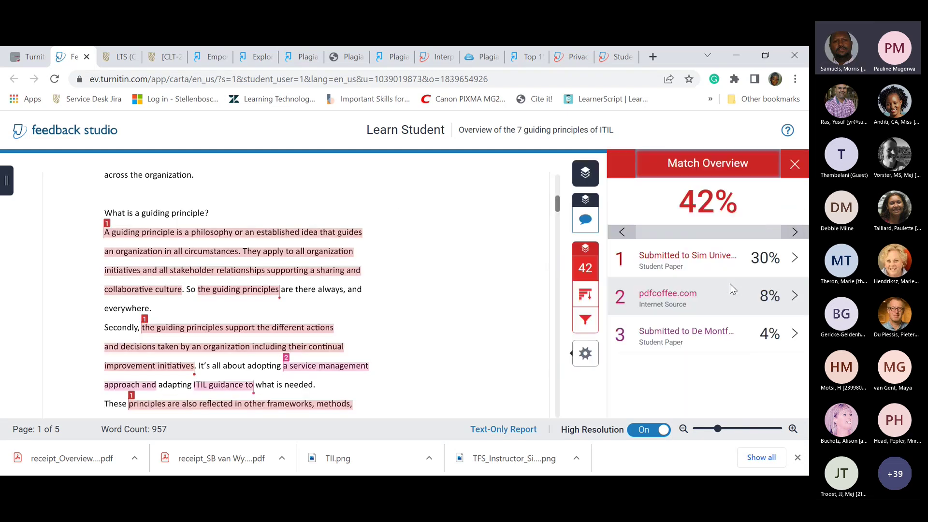
pyautogui.click(795, 261)
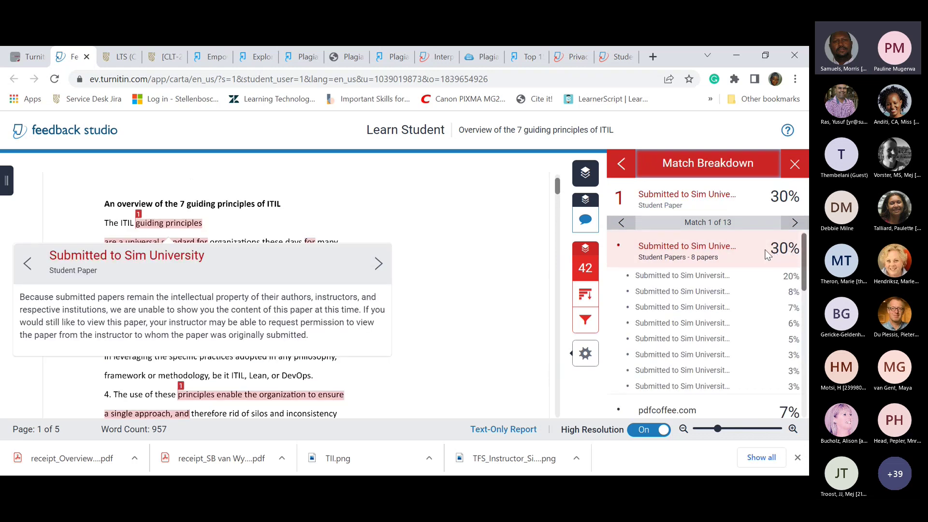
pyautogui.click(721, 279)
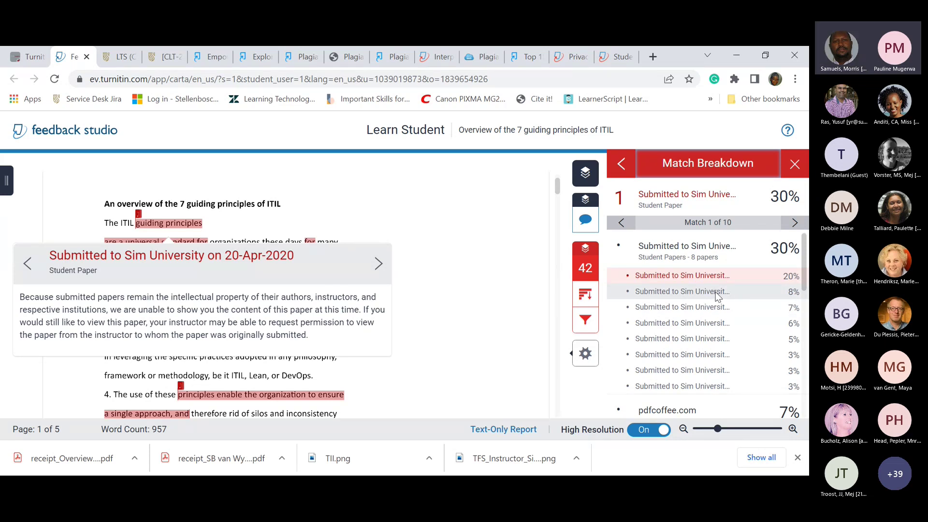
pyautogui.click(717, 292)
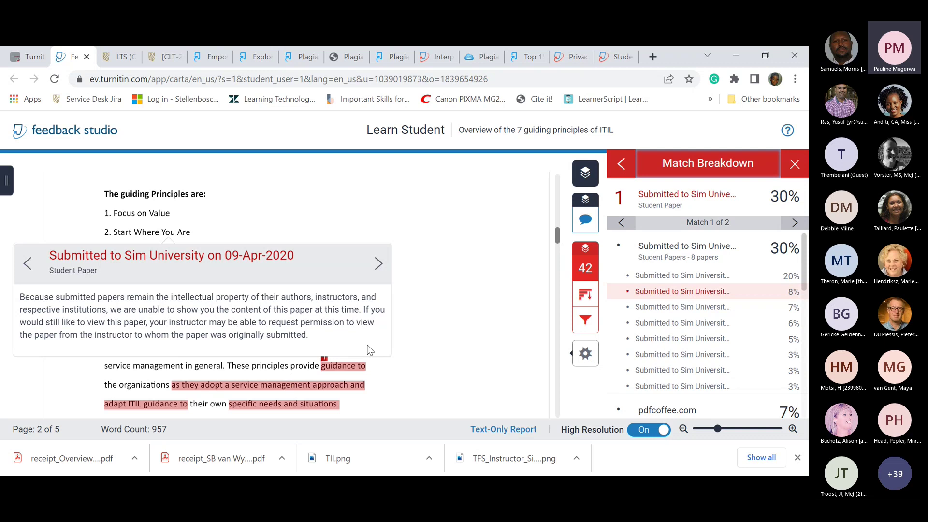
pyautogui.click(700, 313)
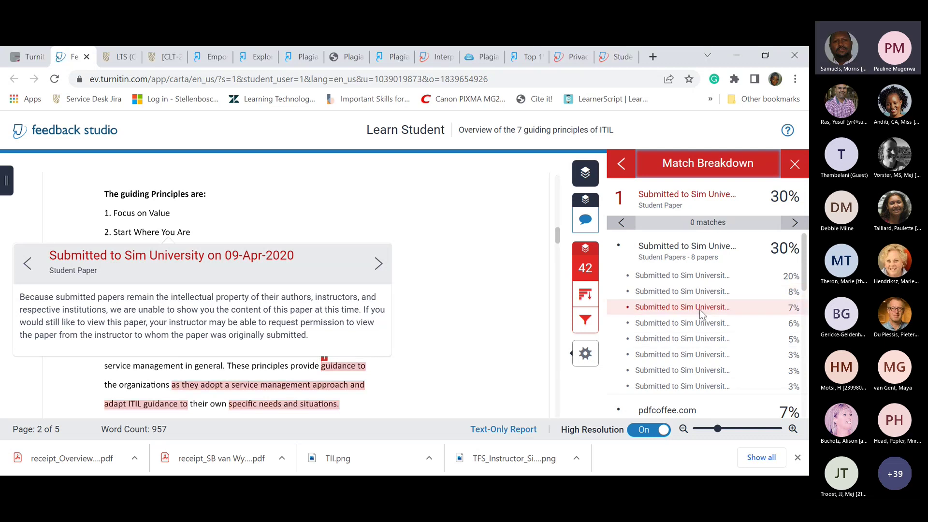
pyautogui.click(727, 324)
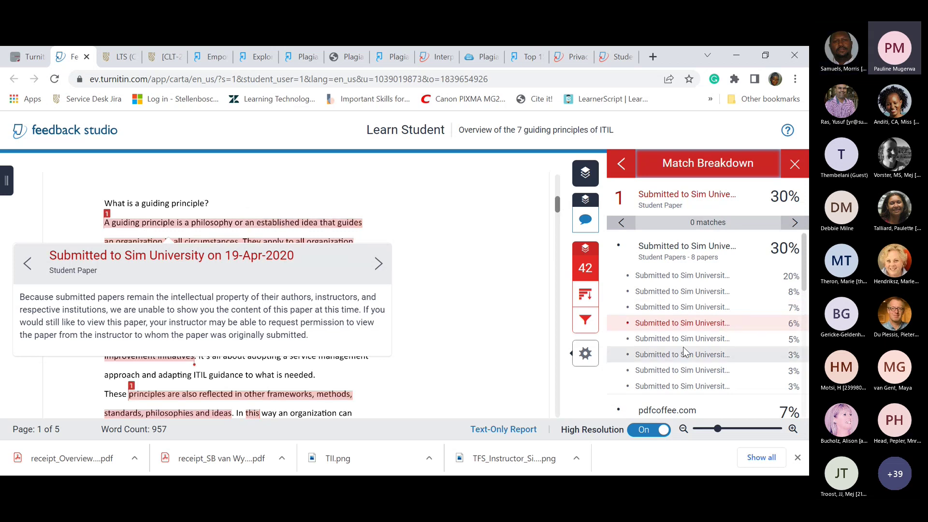
pyautogui.click(796, 222)
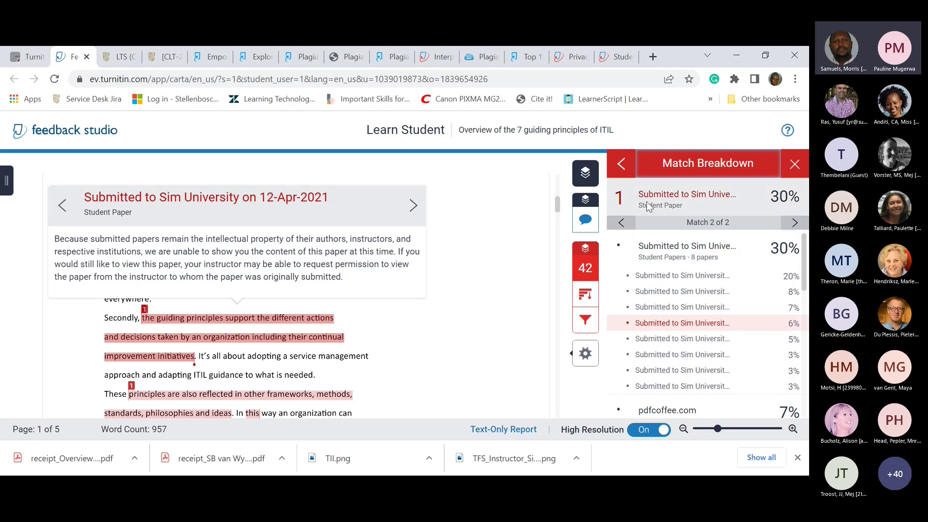
# Reopen the Sim University breakdown from the match overview, step through the 20% paper's matches, view the 8% paper and return to the overview
pyautogui.click(794, 164)
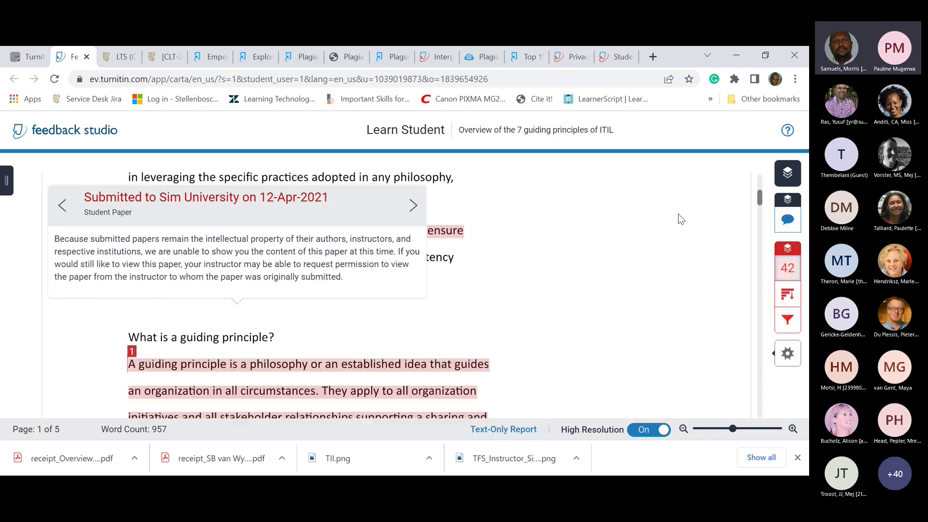
pyautogui.click(788, 269)
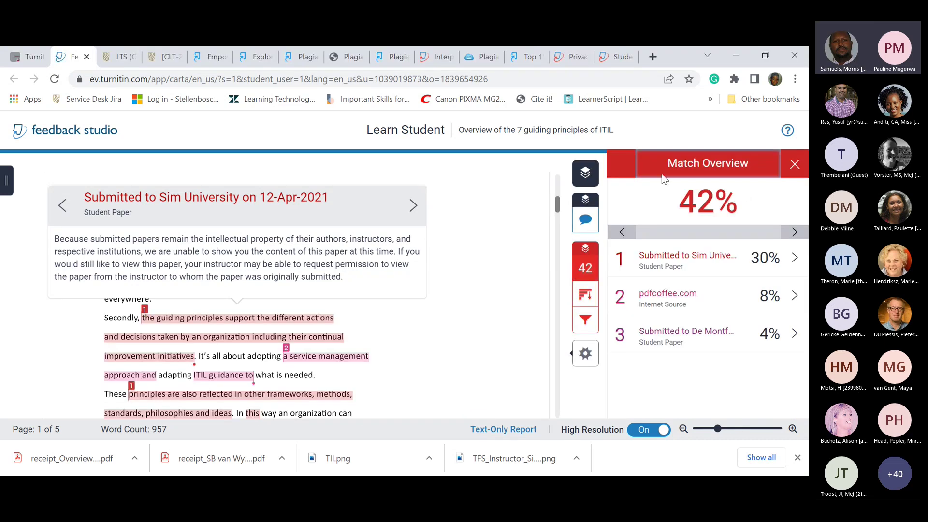
pyautogui.click(694, 266)
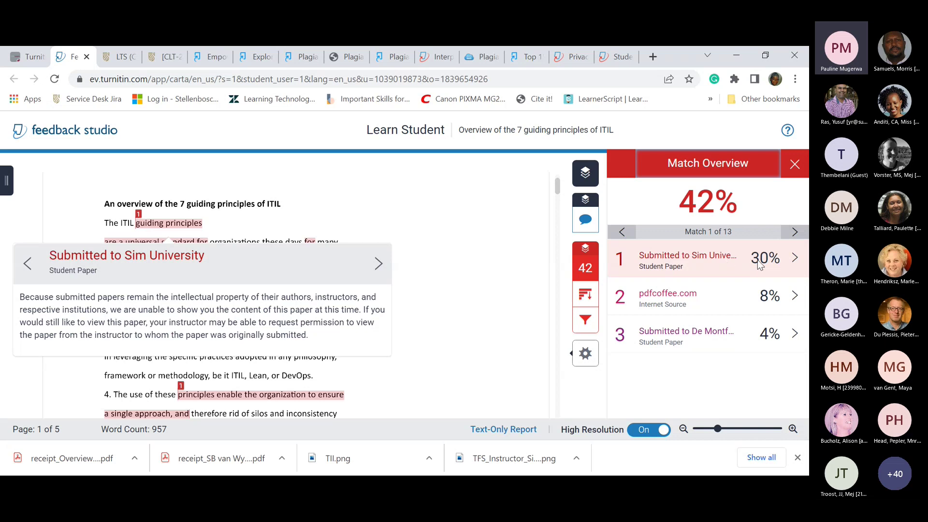
pyautogui.click(795, 257)
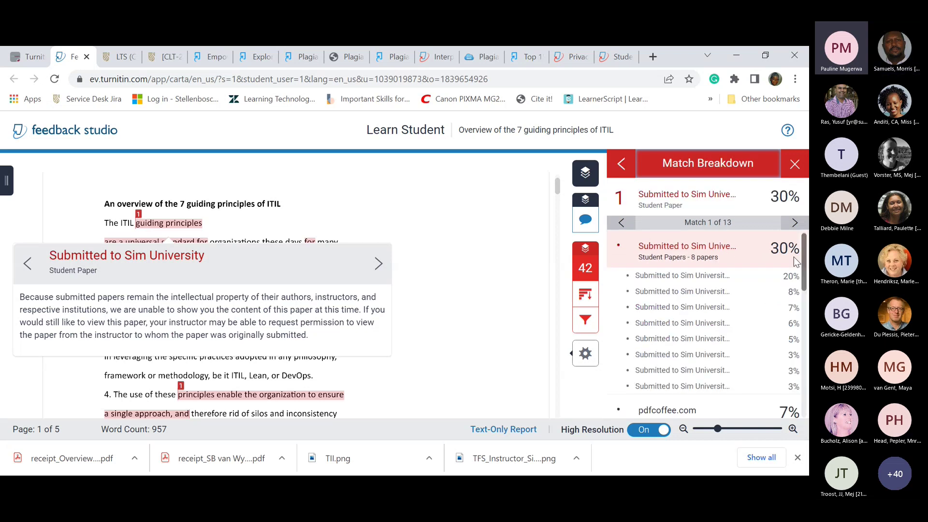
pyautogui.click(722, 279)
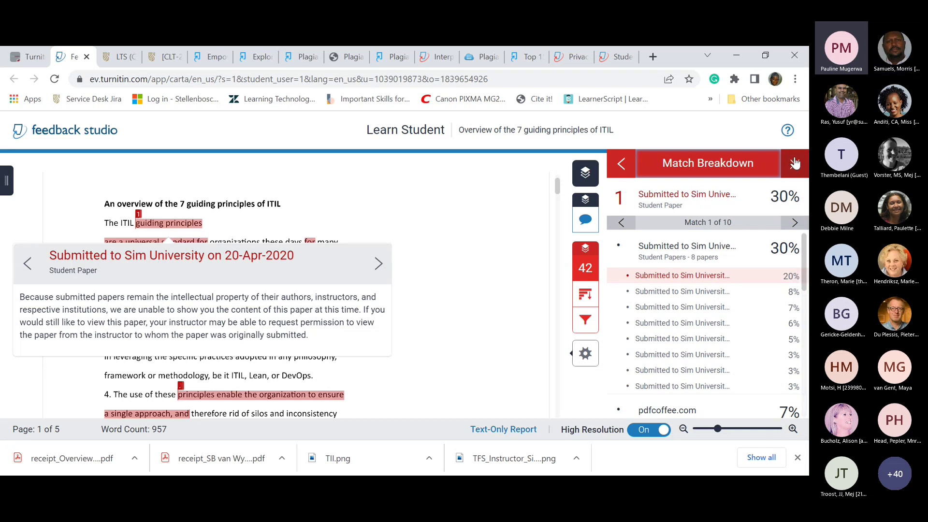
pyautogui.click(795, 223)
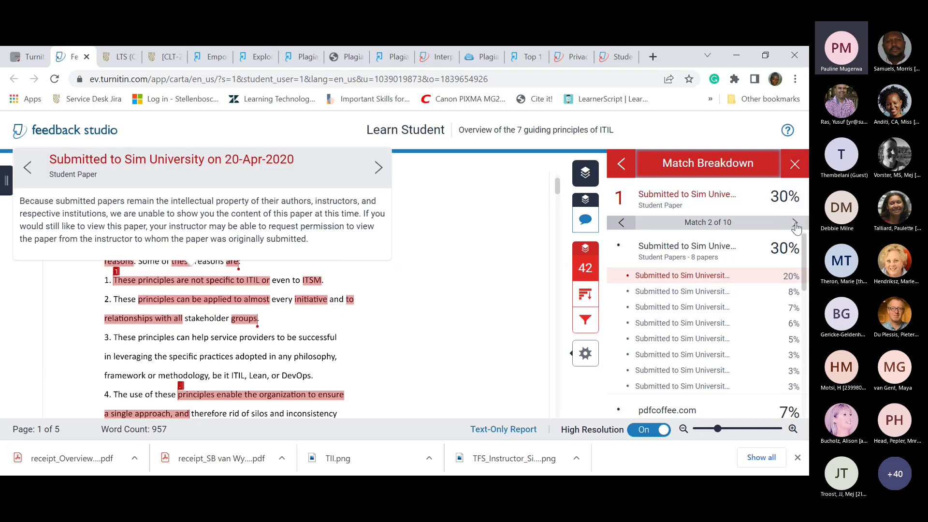
pyautogui.click(795, 223)
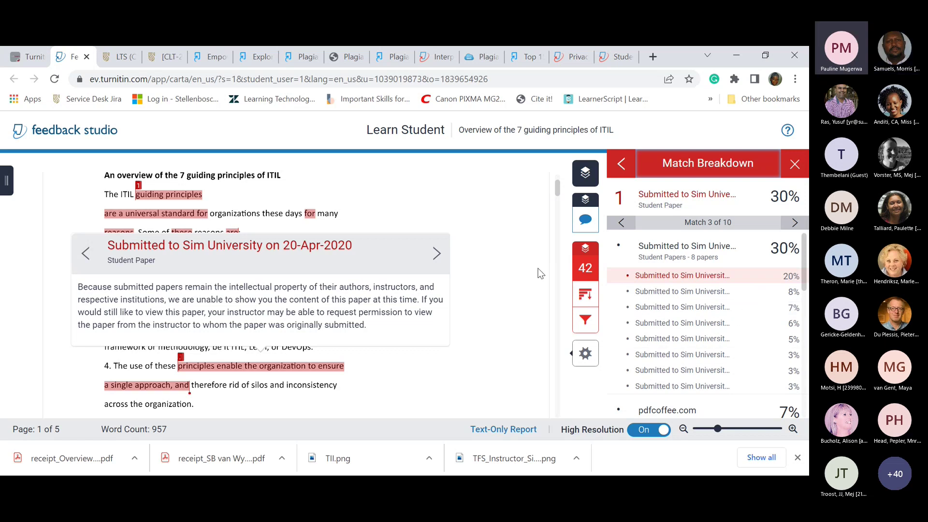
pyautogui.click(720, 291)
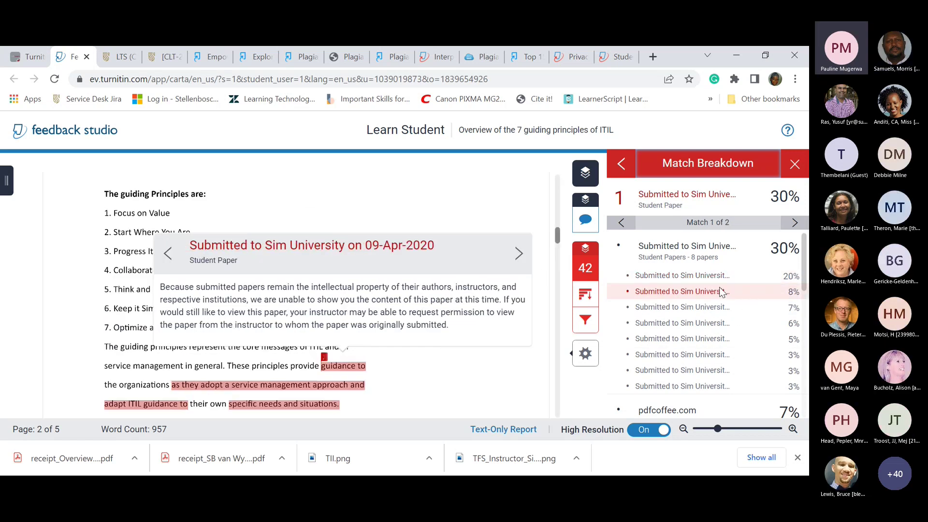
pyautogui.click(622, 164)
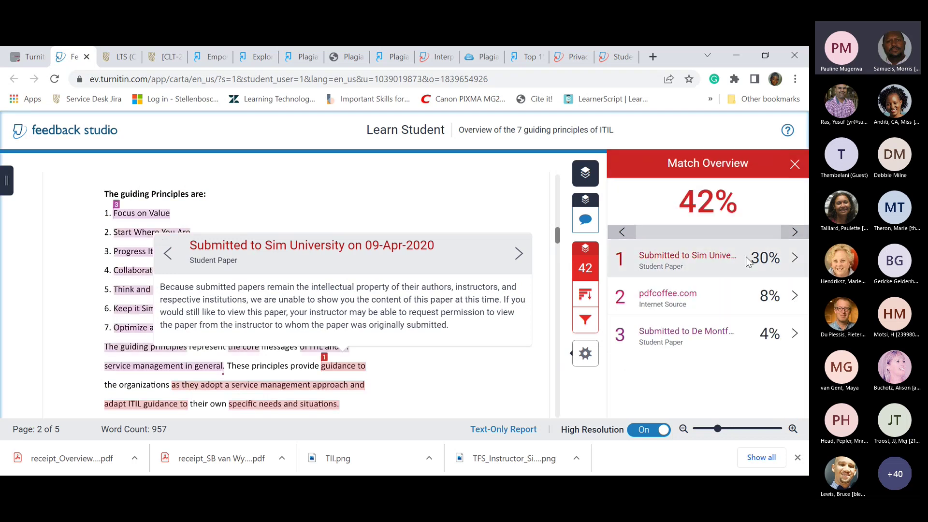
# Show all sources of the report and view the matches for Sim University and pdfcoffee.com
pyautogui.click(774, 296)
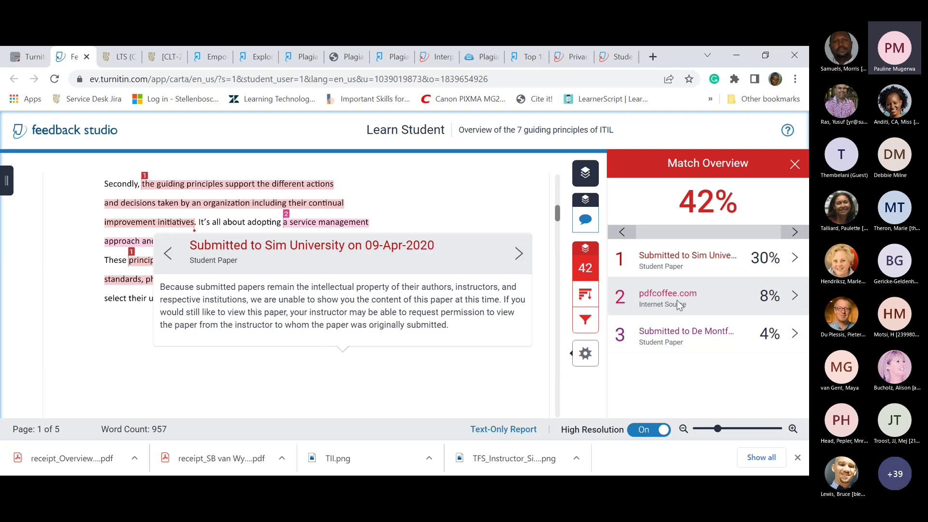
pyautogui.click(586, 297)
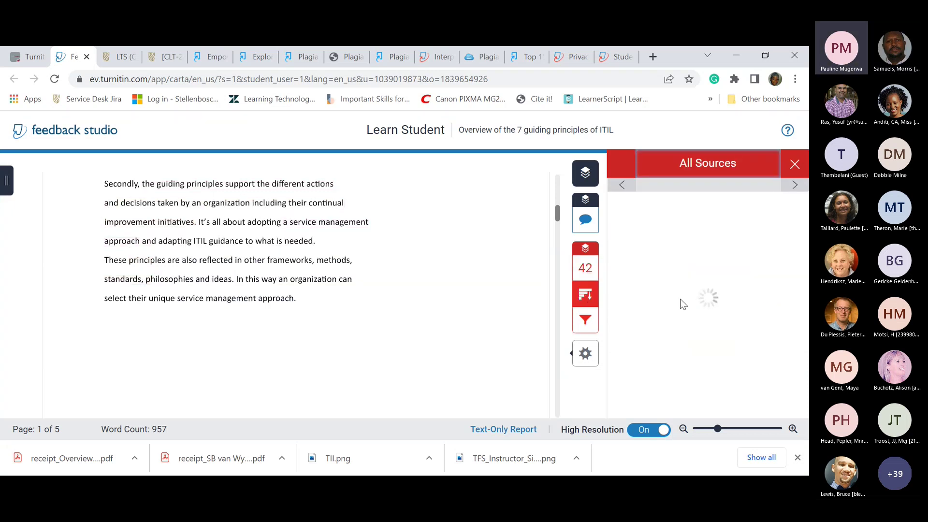
pyautogui.click(686, 213)
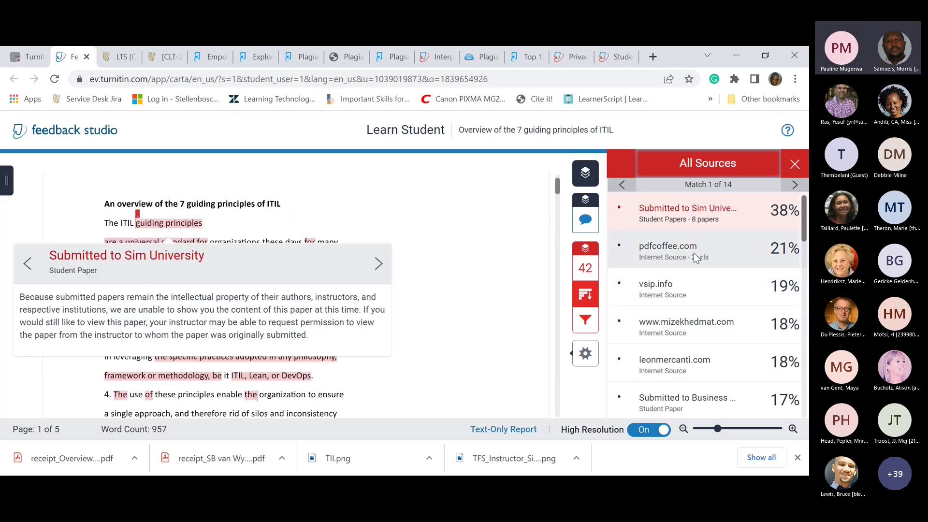
pyautogui.click(691, 251)
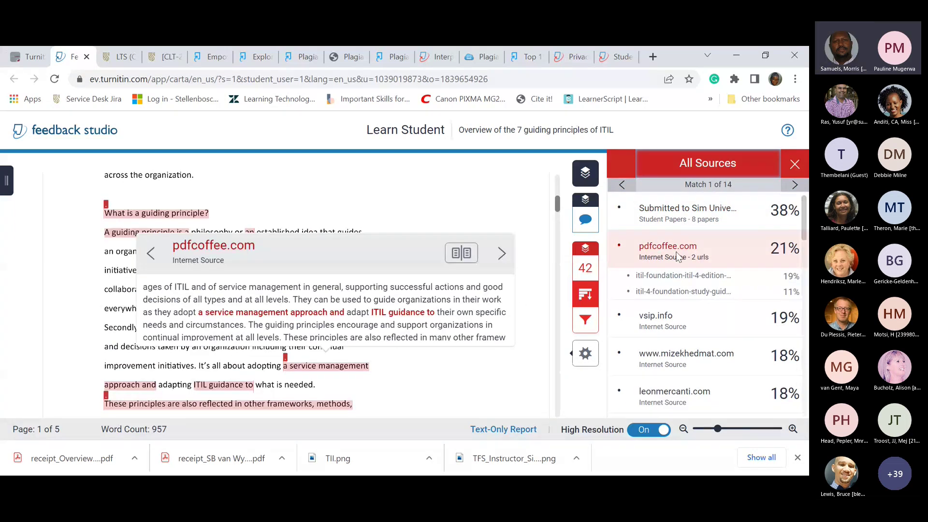
# Open the full source text of the pdfcoffee.com match, close it and view that source's match excerpt again
pyautogui.click(461, 255)
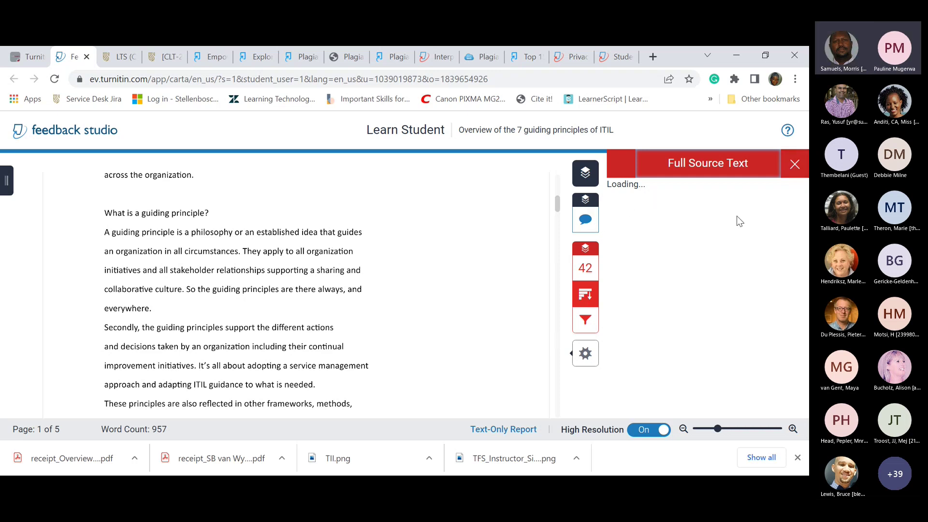
pyautogui.click(794, 164)
pyautogui.click(685, 252)
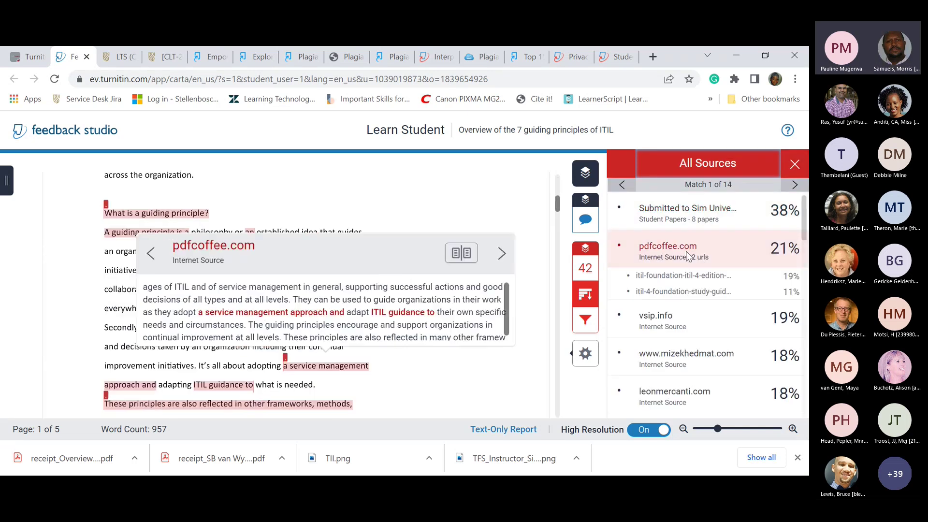
# Open the full source text of the pdfcoffee.com match, close it, view the match overview and return to all sources
pyautogui.click(465, 255)
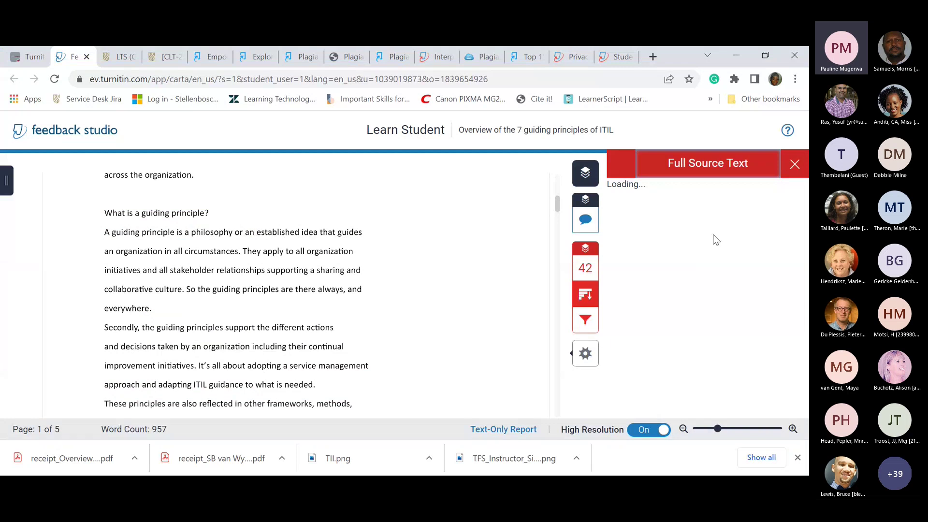
pyautogui.click(795, 165)
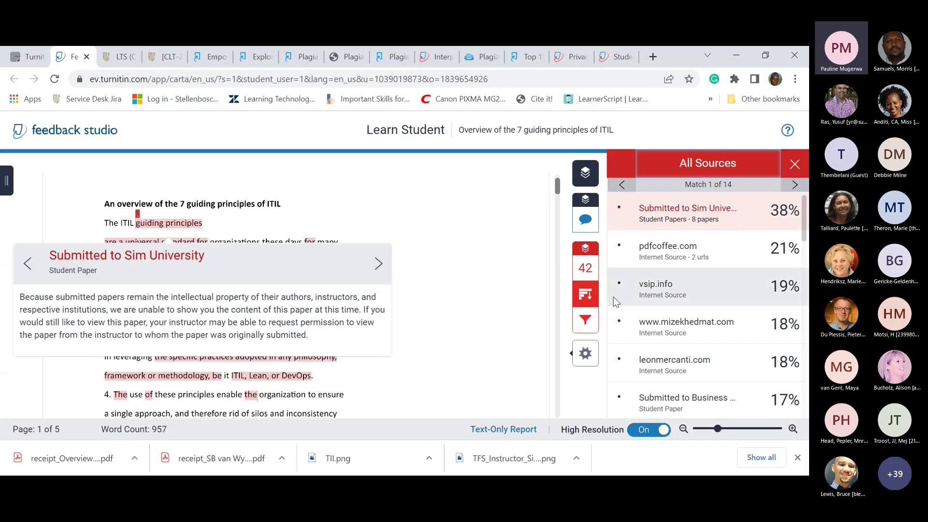
pyautogui.click(585, 296)
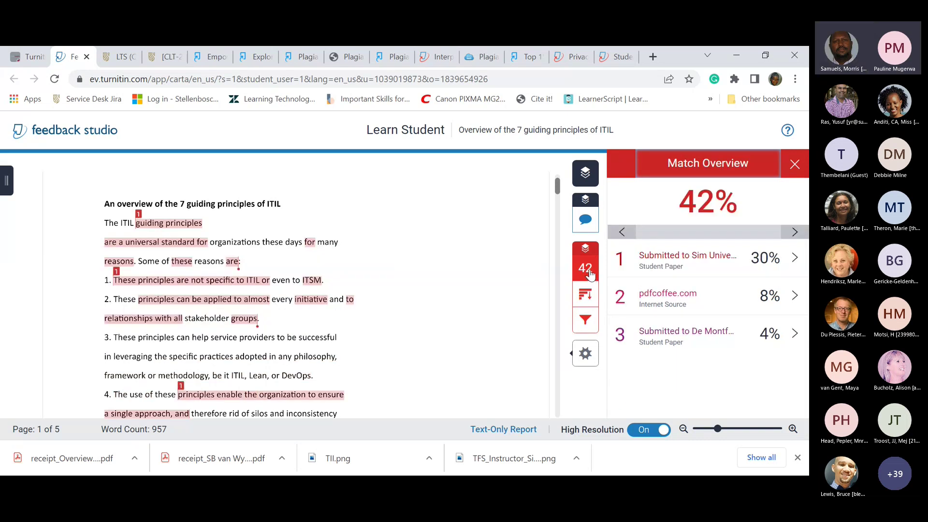
pyautogui.click(586, 296)
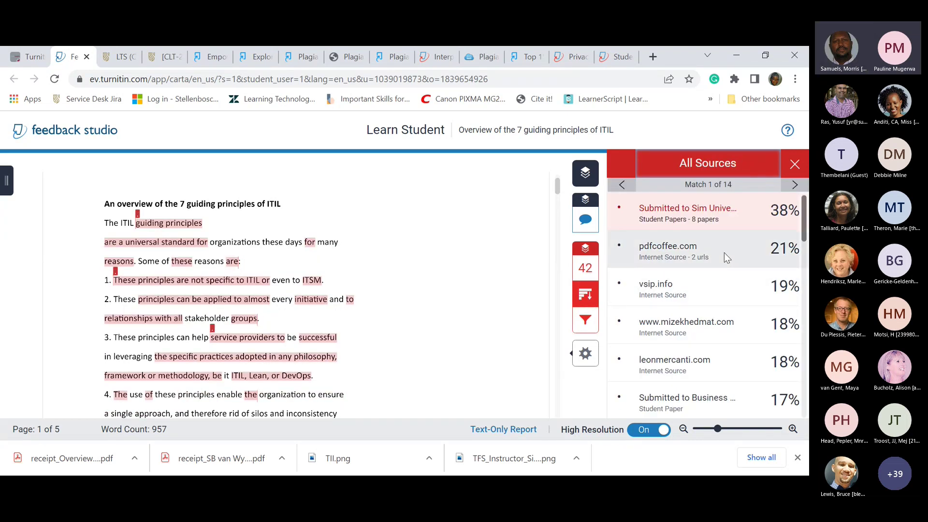
# Open the full source text of the vsip.info match and examine the highlighted passages listing the ITIL guiding principles
pyautogui.click(715, 290)
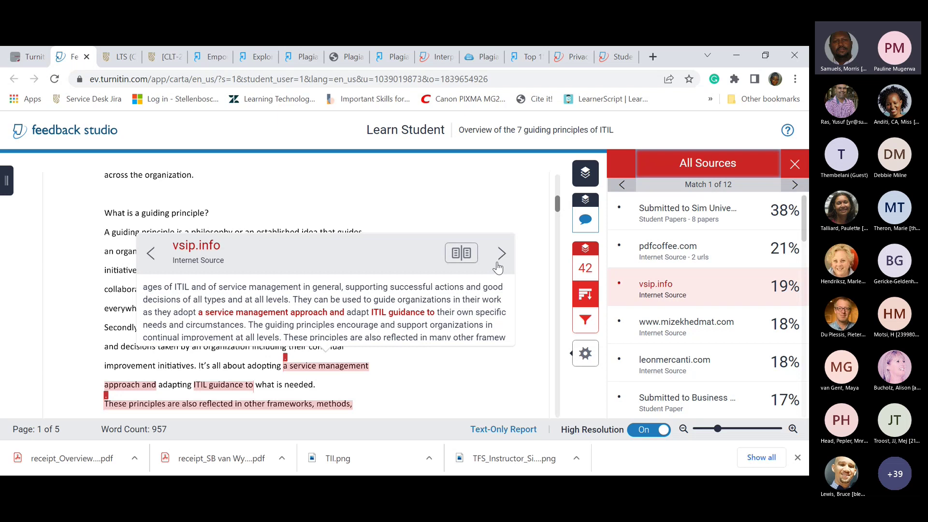
pyautogui.click(462, 261)
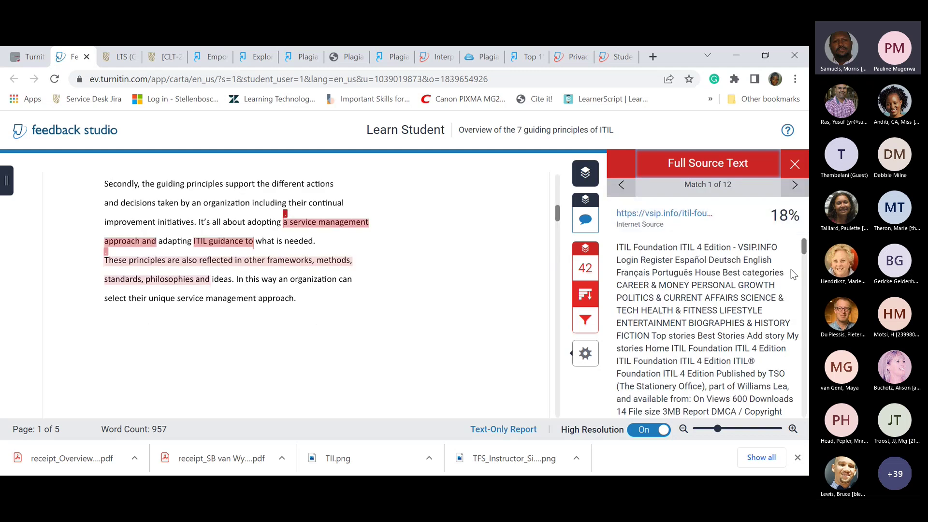
pyautogui.scroll(-3, 699, 300)
pyautogui.scroll(-3, 701, 301)
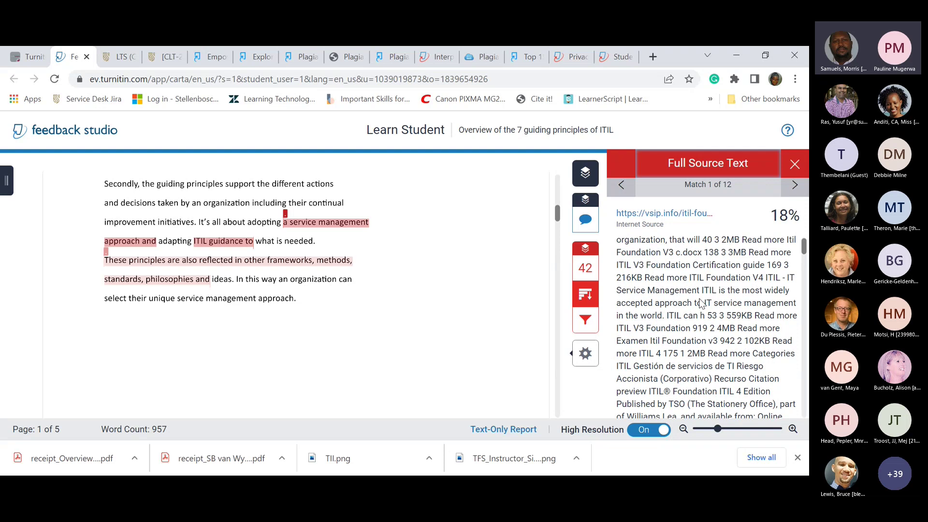
pyautogui.scroll(-3, 701, 302)
pyautogui.scroll(1, 701, 302)
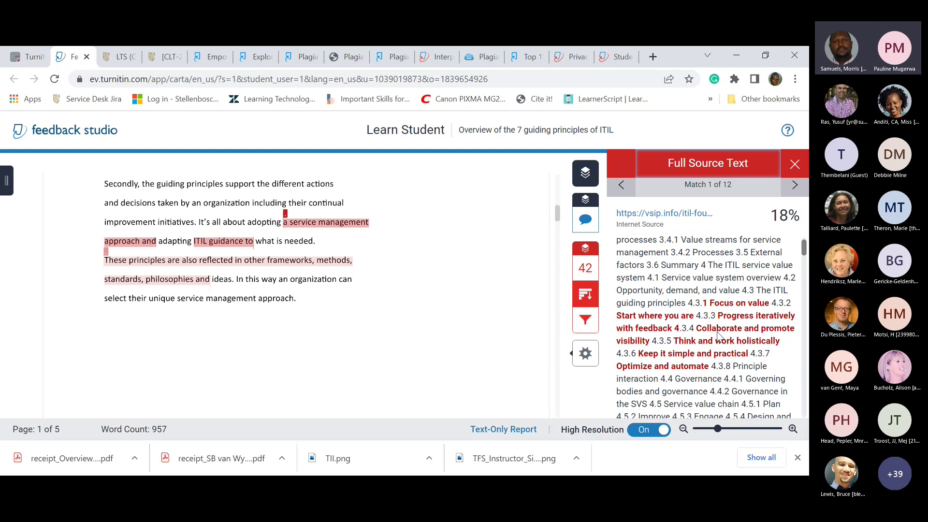
pyautogui.scroll(-1, 713, 309)
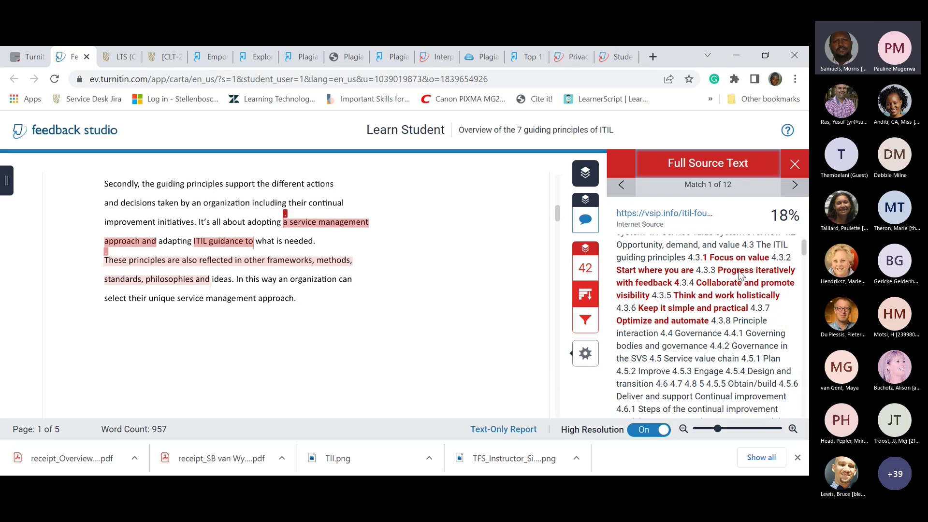
pyautogui.scroll(2, 706, 302)
pyautogui.scroll(-3, 703, 302)
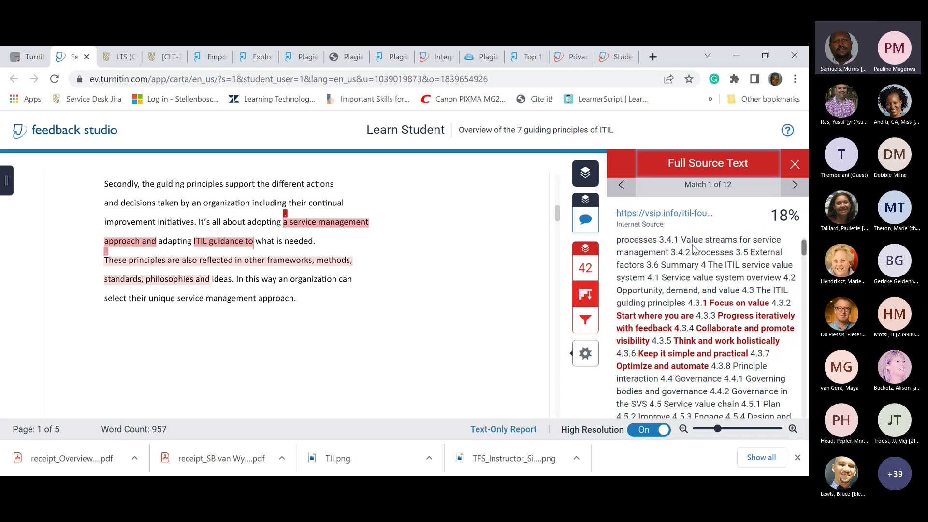
pyautogui.scroll(1, 695, 322)
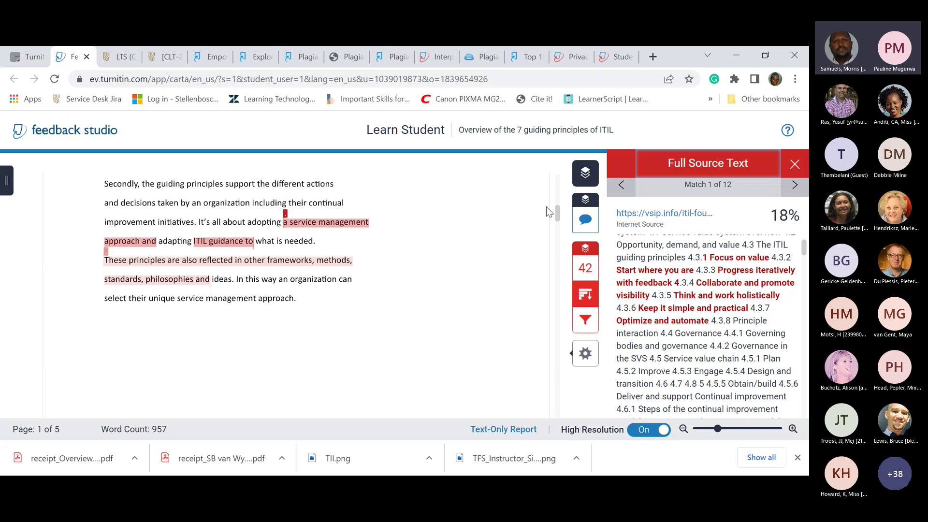
# View the submission details of the paper and close them
pyautogui.click(575, 355)
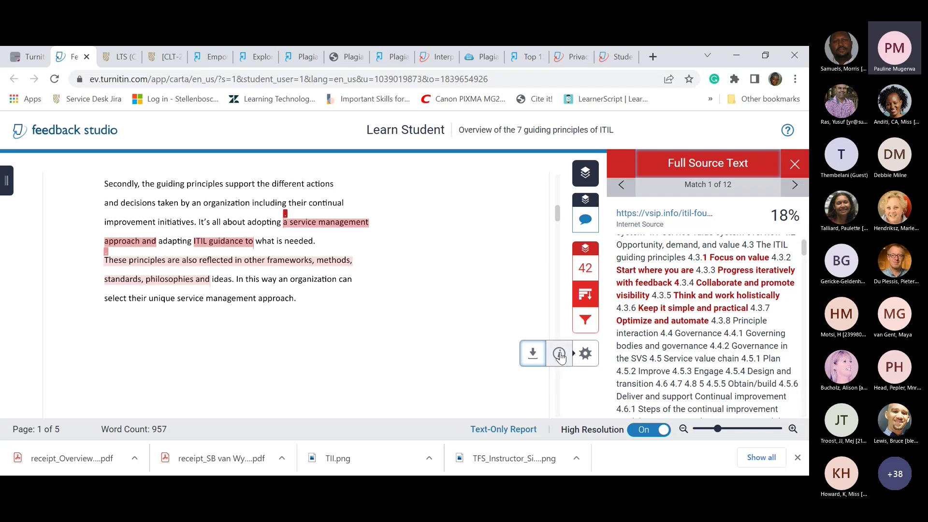
pyautogui.click(560, 355)
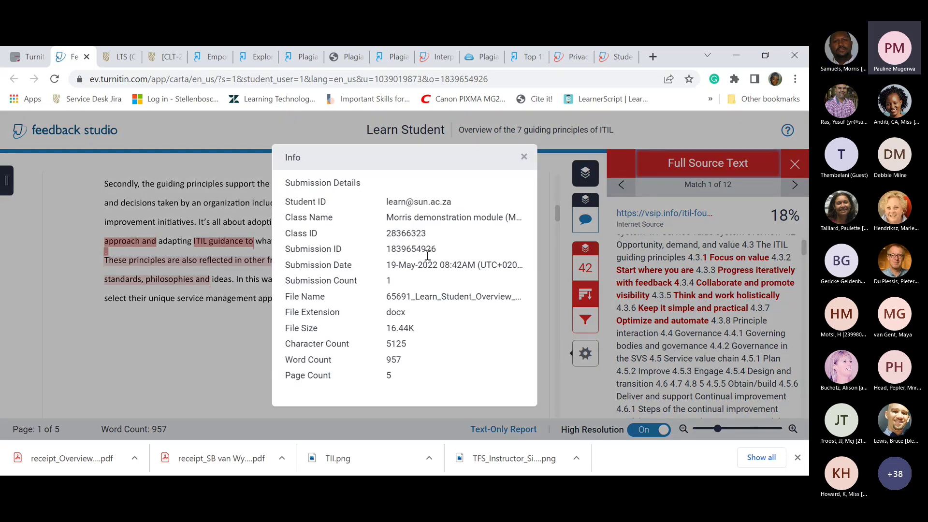
pyautogui.click(525, 159)
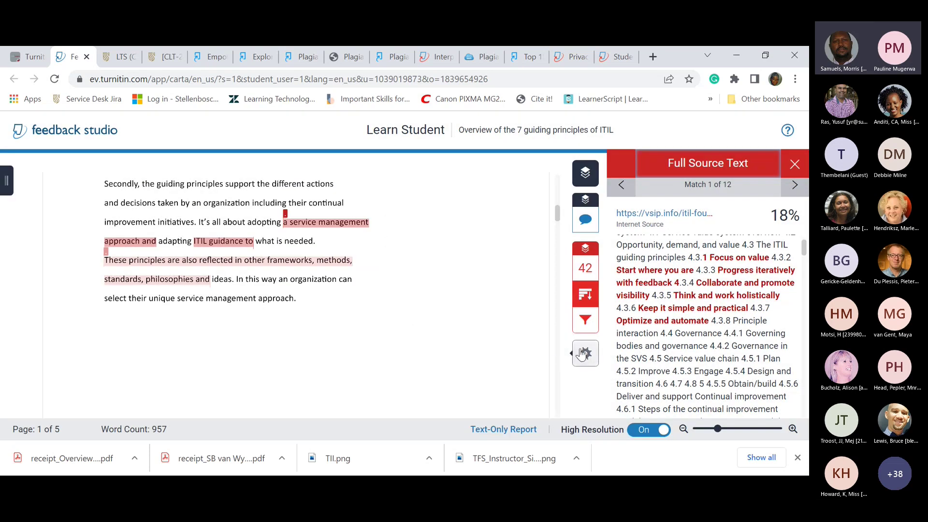
# Show the download options for the report and close them without downloading anything
pyautogui.moveTo(570, 373)
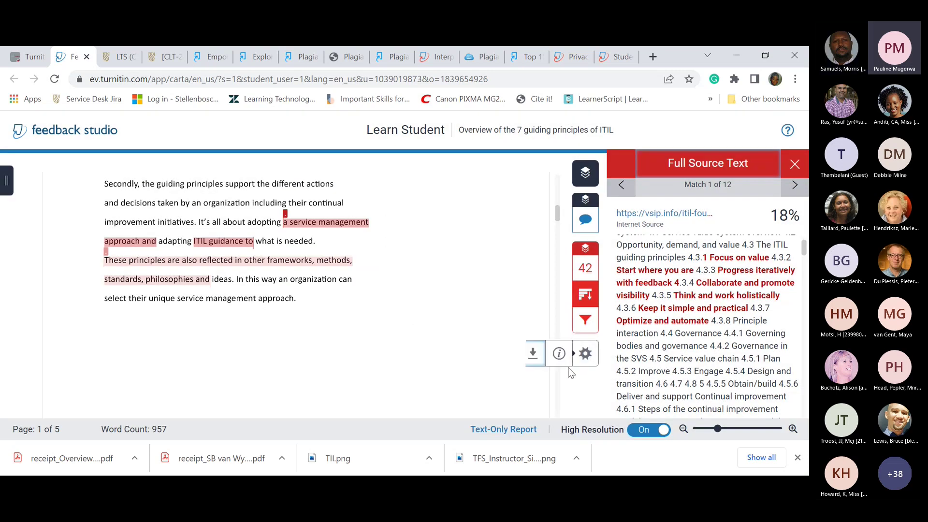
pyautogui.click(532, 353)
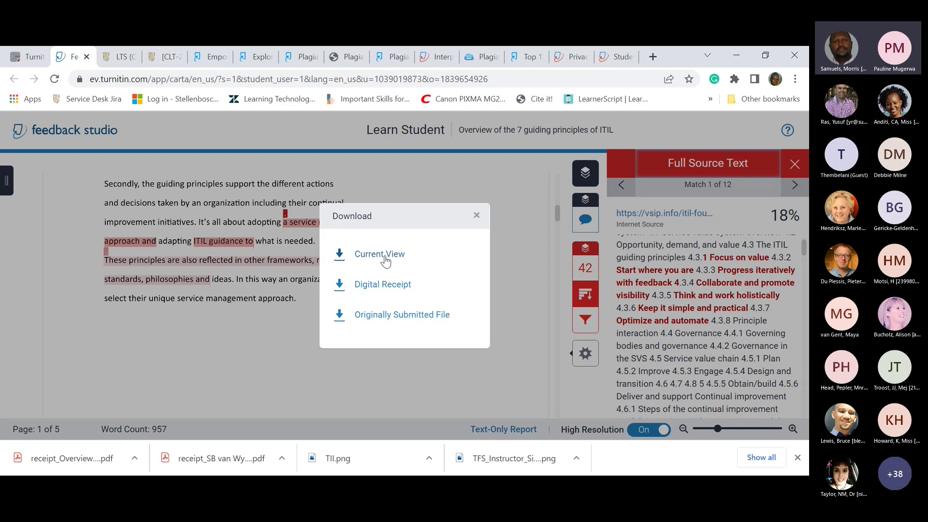
pyautogui.click(477, 216)
# Reopen the submission details, highlight the submission ID and close the details
pyautogui.moveTo(561, 356)
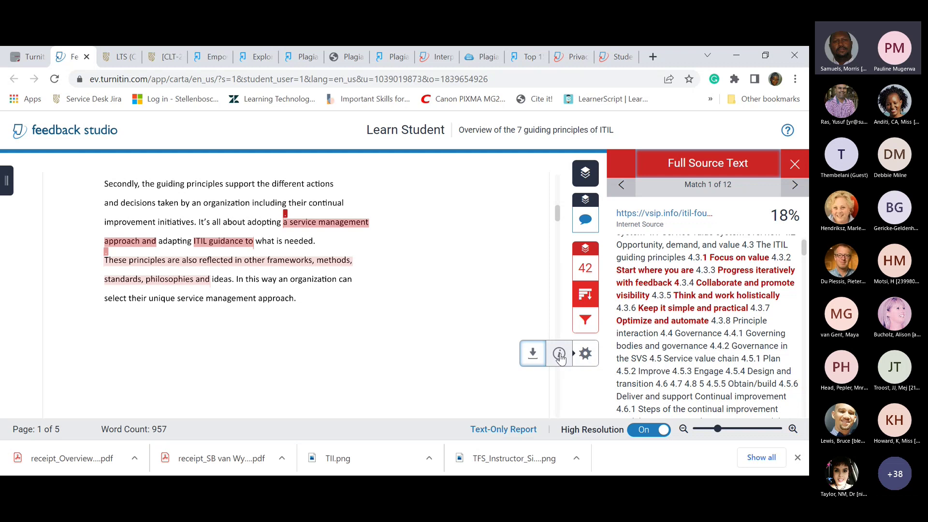
pyautogui.click(559, 354)
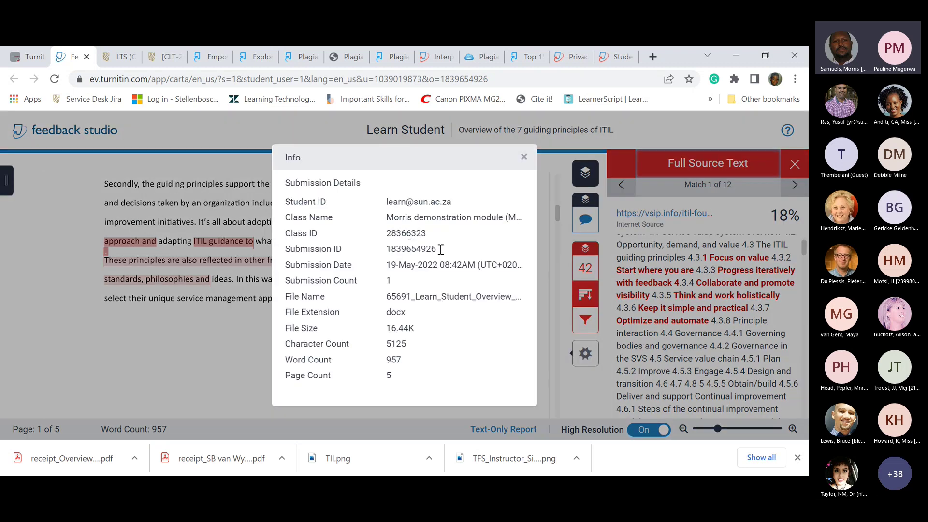
pyautogui.moveTo(446, 247); pyautogui.dragTo(390, 249)
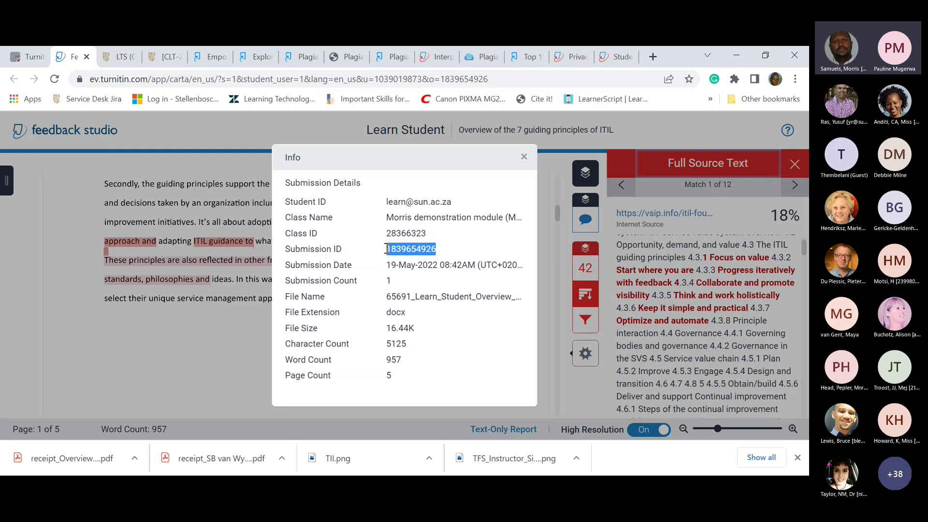
pyautogui.click(439, 252)
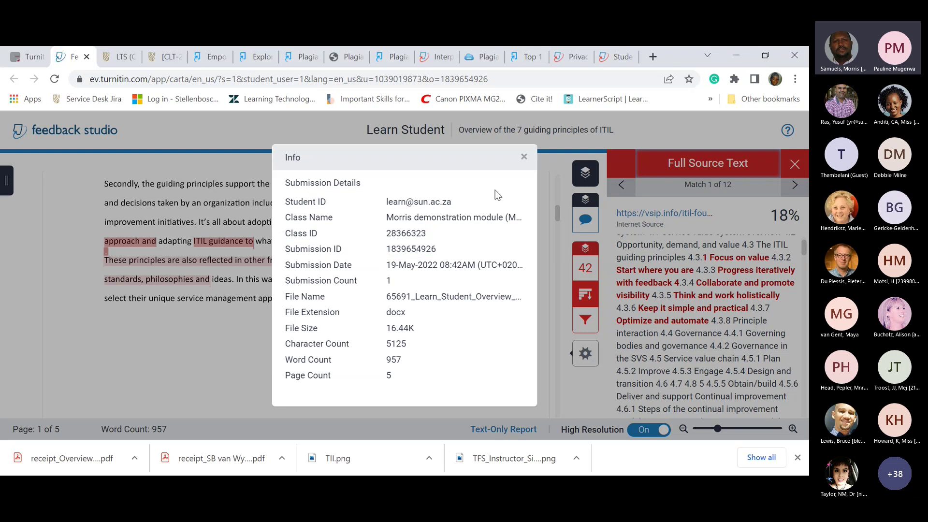
pyautogui.click(524, 158)
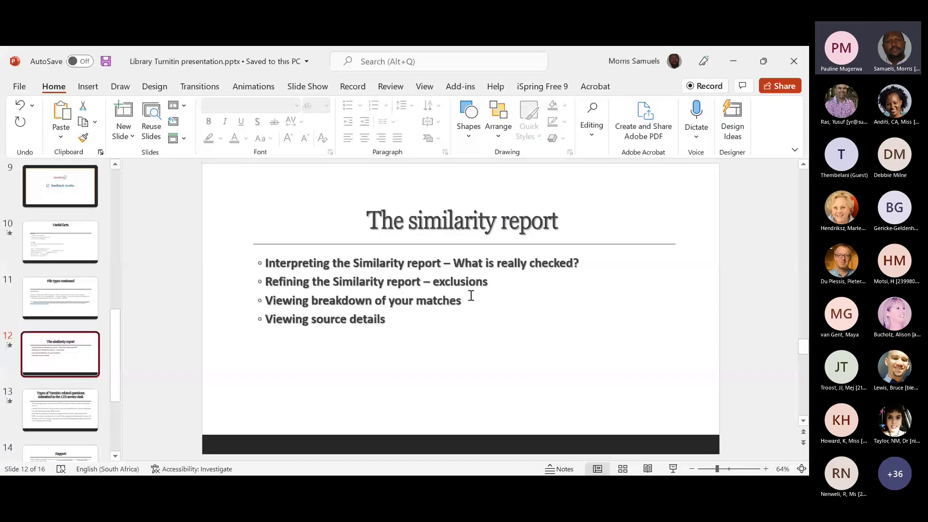
# In the PowerPoint presentation, show slide 13 on the types of Turnitin-related questions submitted to the LTS service desk
pyautogui.click(53, 413)
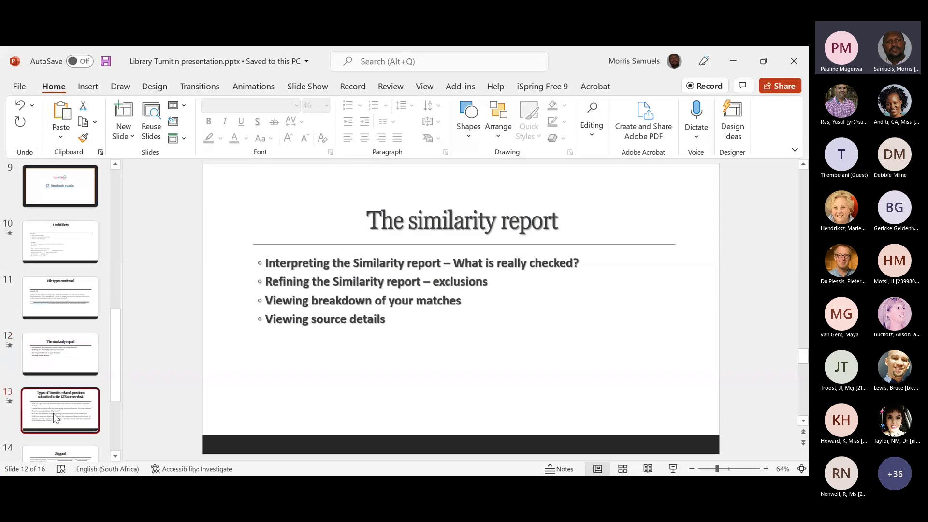
pyautogui.click(78, 349)
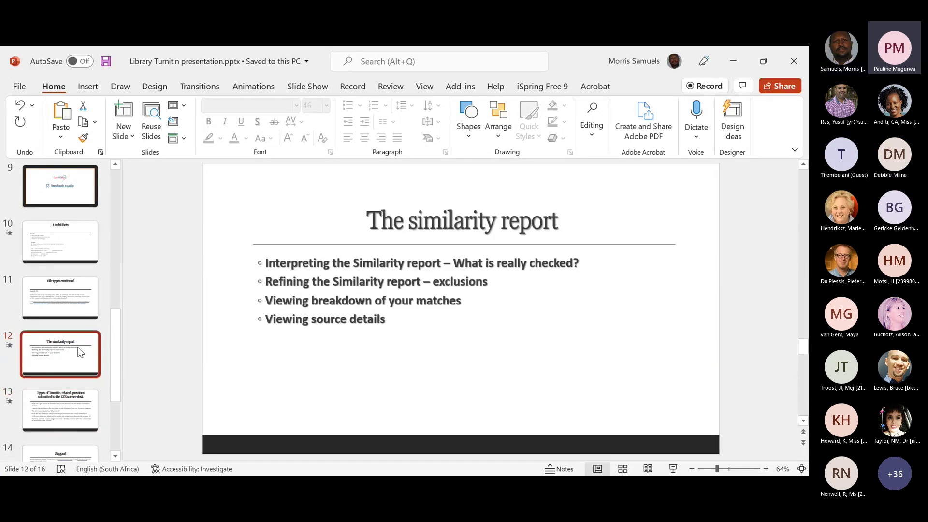
pyautogui.press('Down')
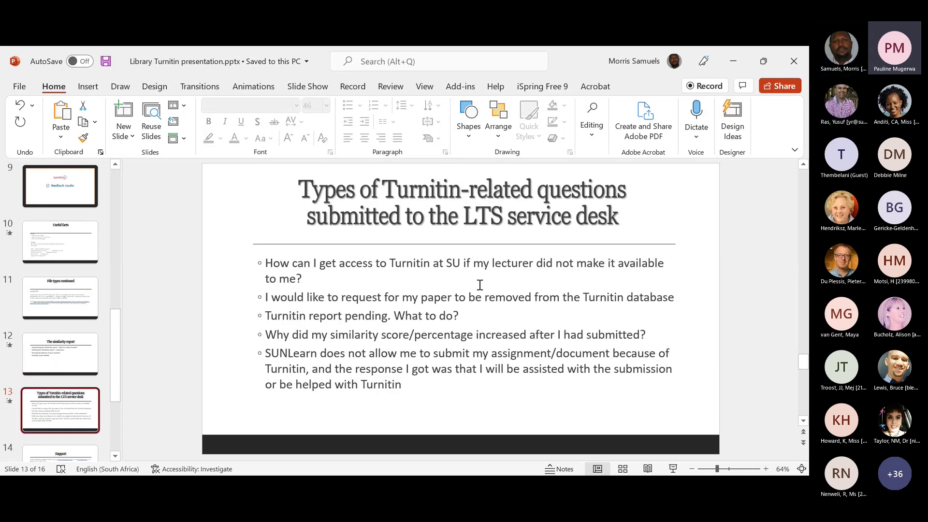